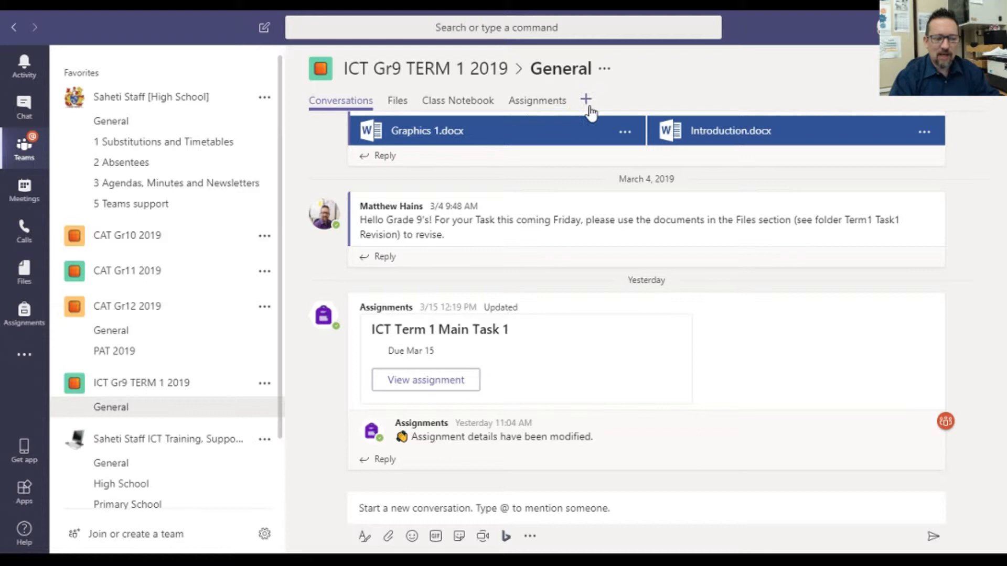
Start a new assignment in the ICT Gr9 TERM 1 2019 class
click(544, 103)
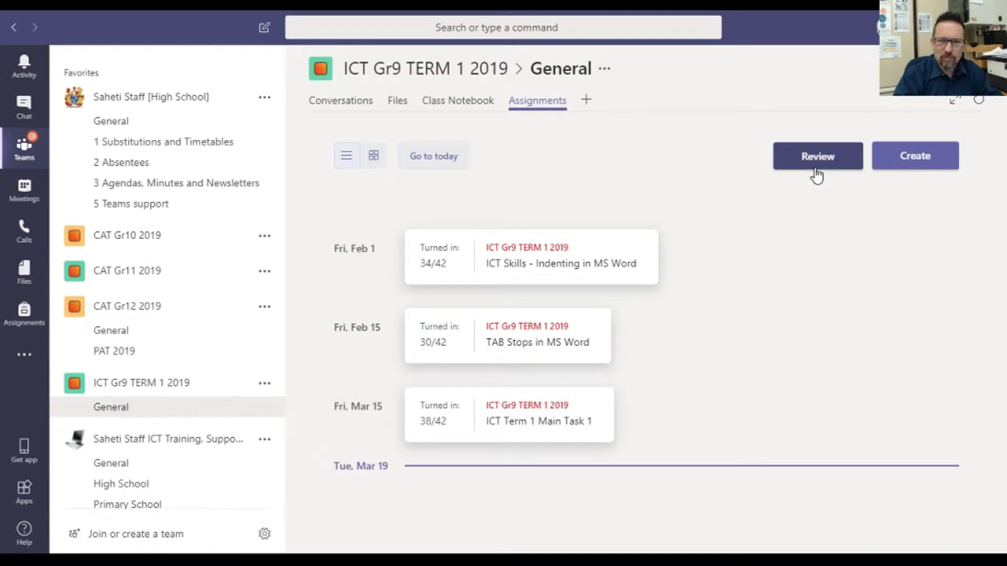
click(911, 163)
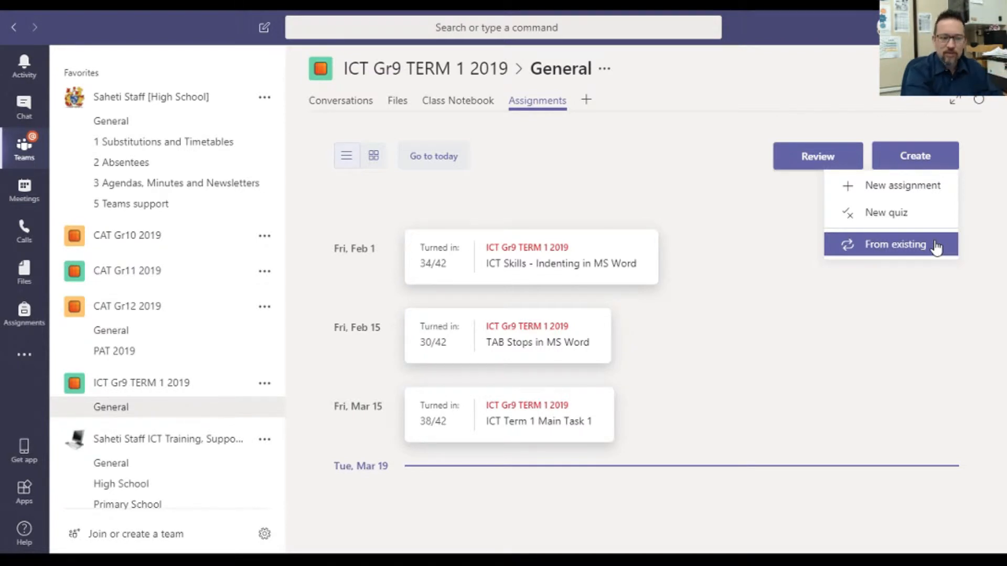
click(923, 193)
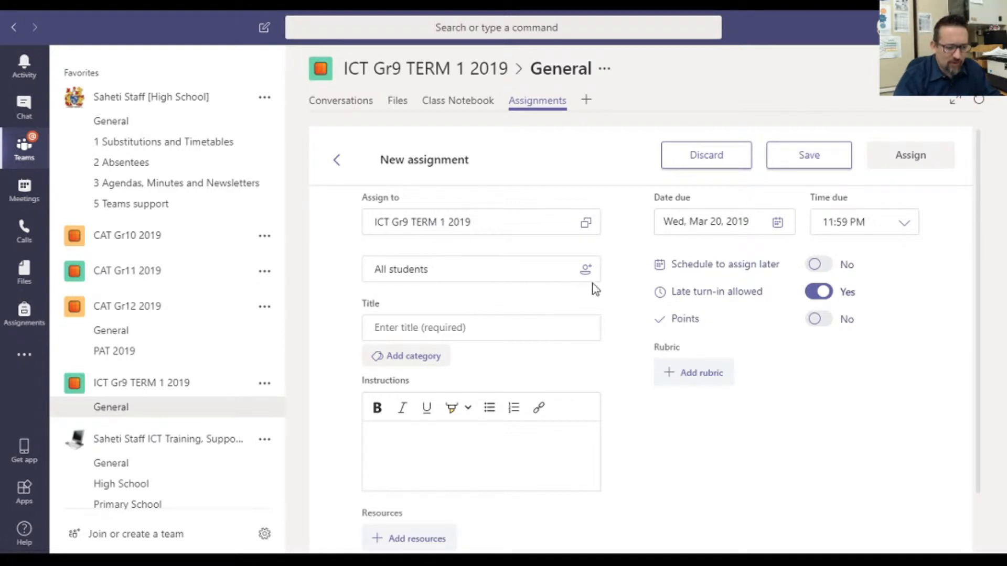
Examine which individual students and additional classes the assignment can be assigned to
click(582, 271)
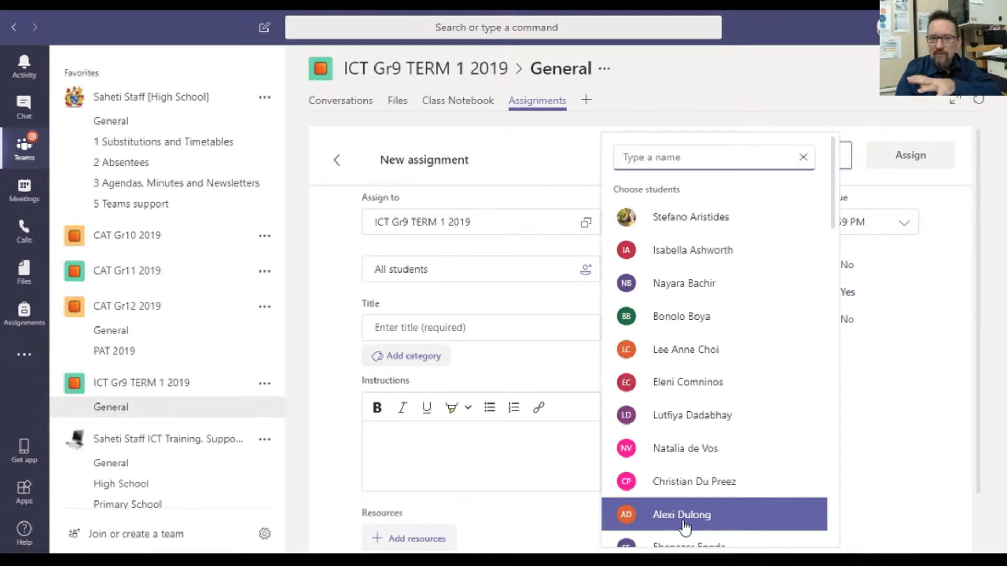
click(330, 216)
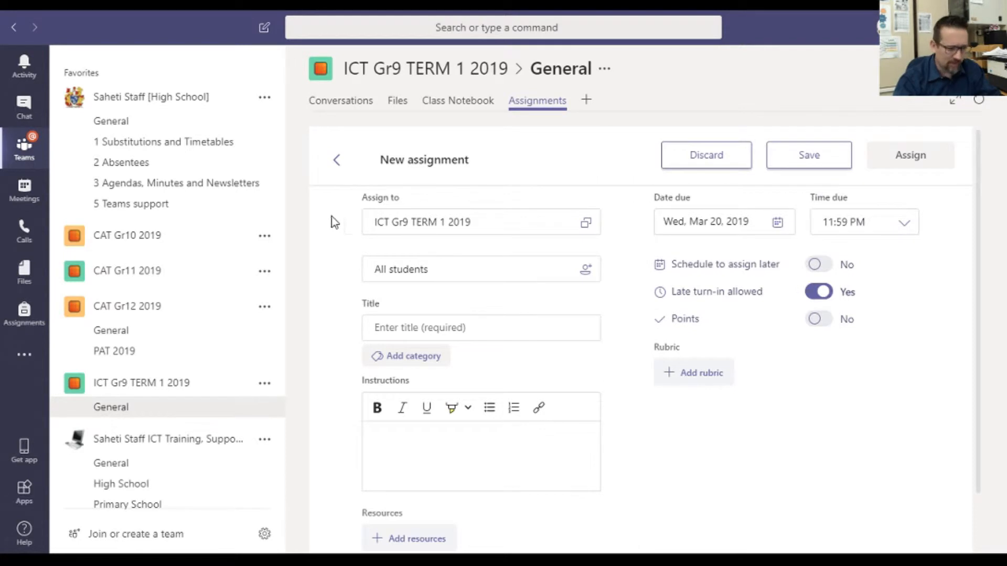
click(556, 224)
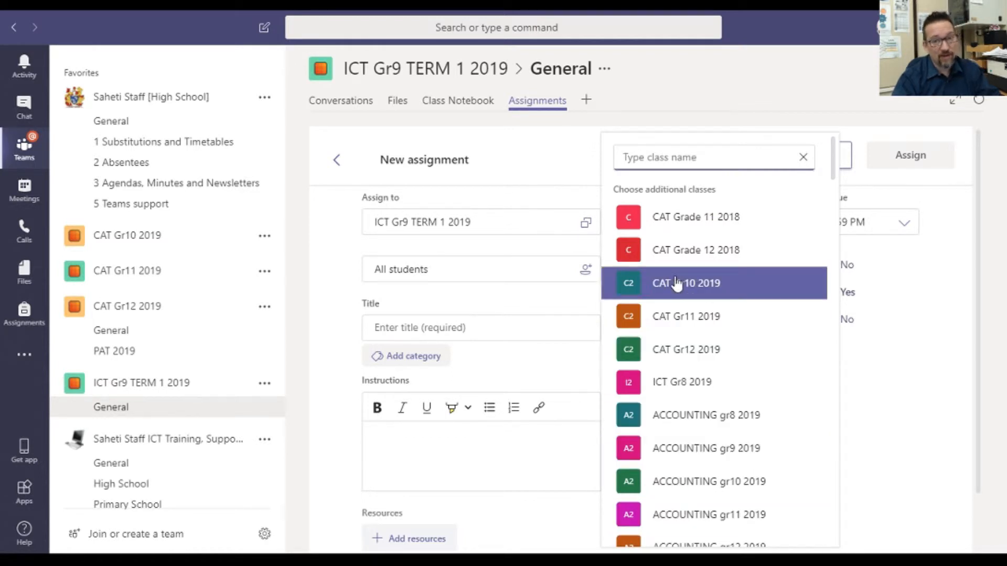
click(333, 216)
Title the assignment "Assignment #5"
click(541, 326)
text(Ass)
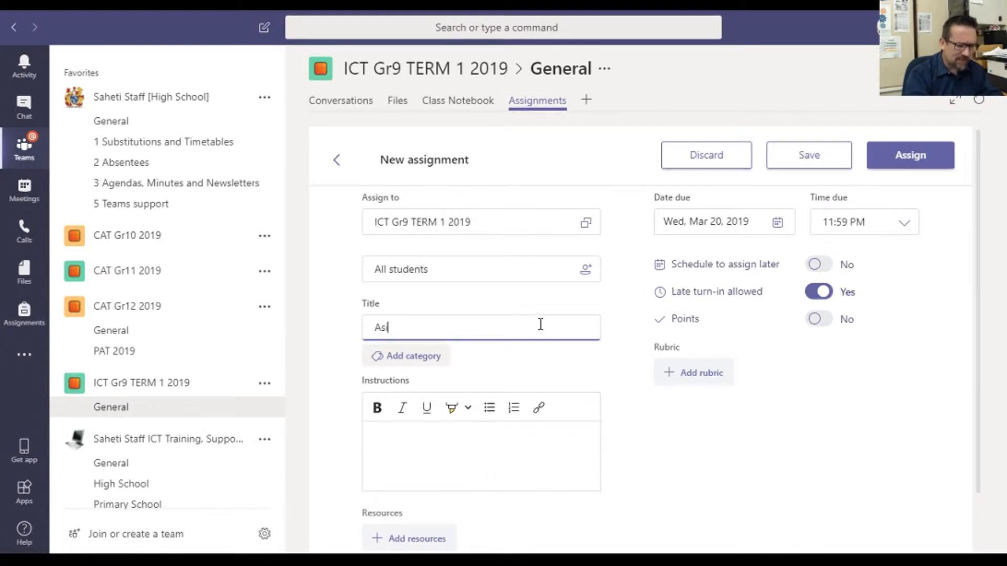
key(BackSpace)
text(signment #5)
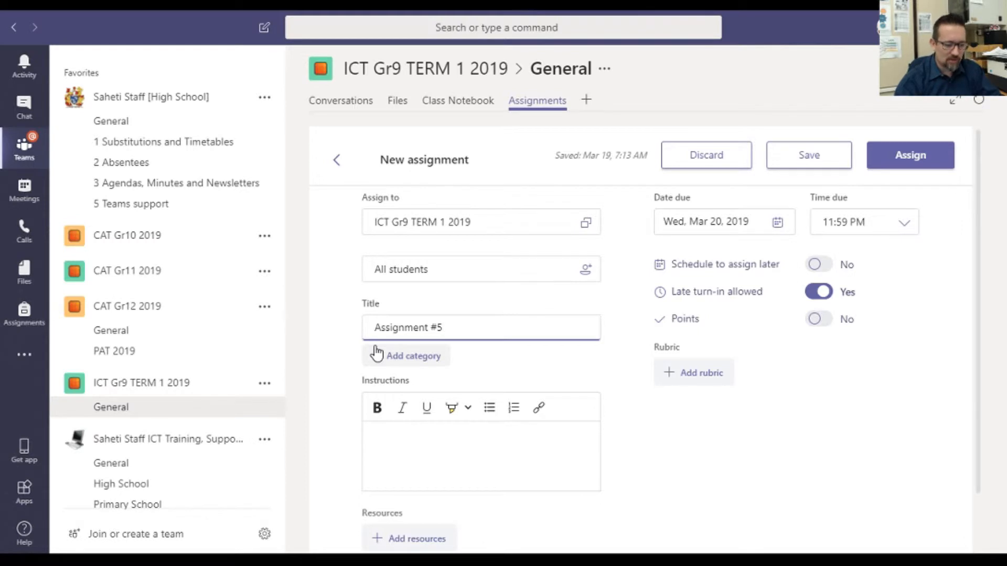
Enter "Instructions here" as the assignment's instructions
click(448, 451)
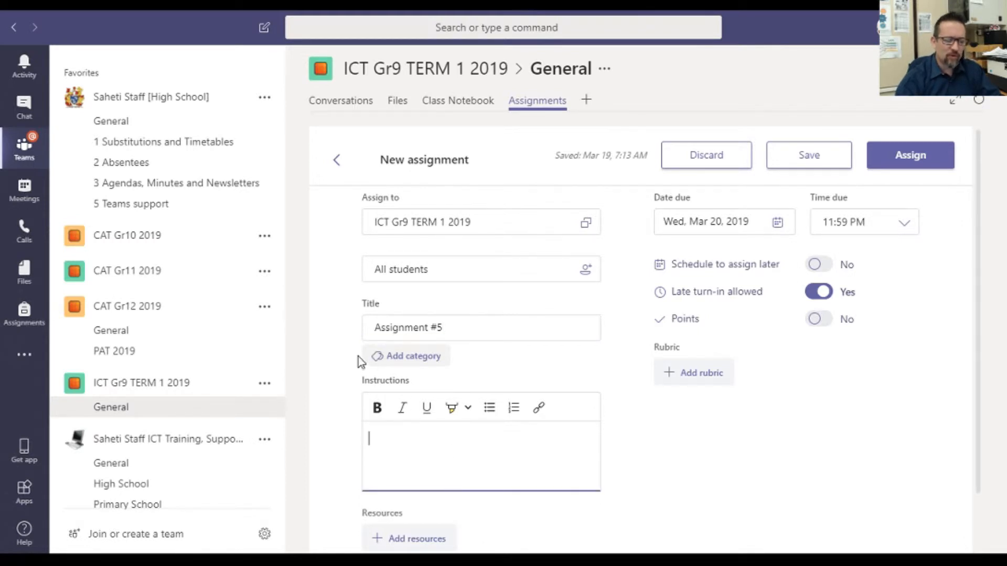
scroll(421, 456, down, 1)
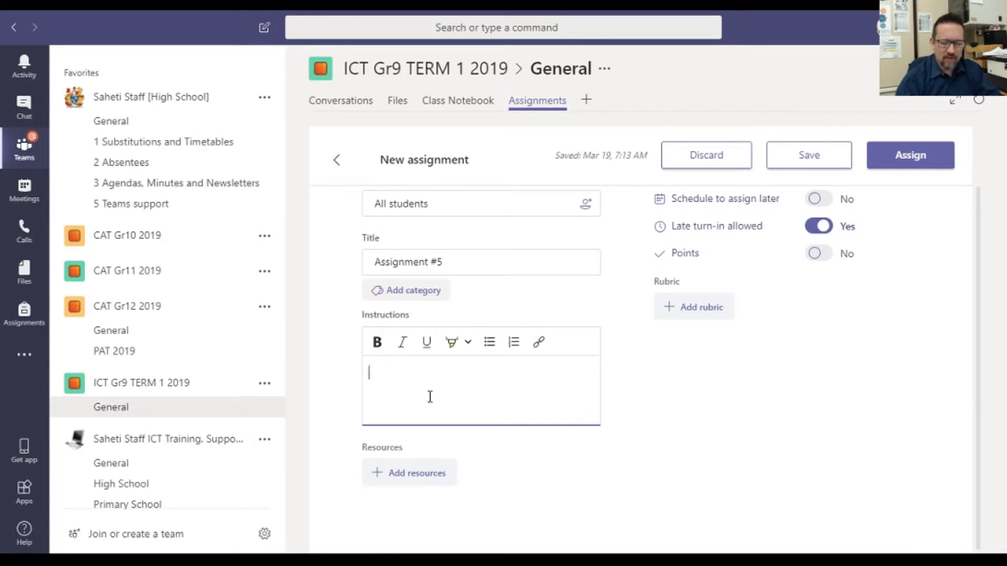
click(458, 399)
text(Instructions here)
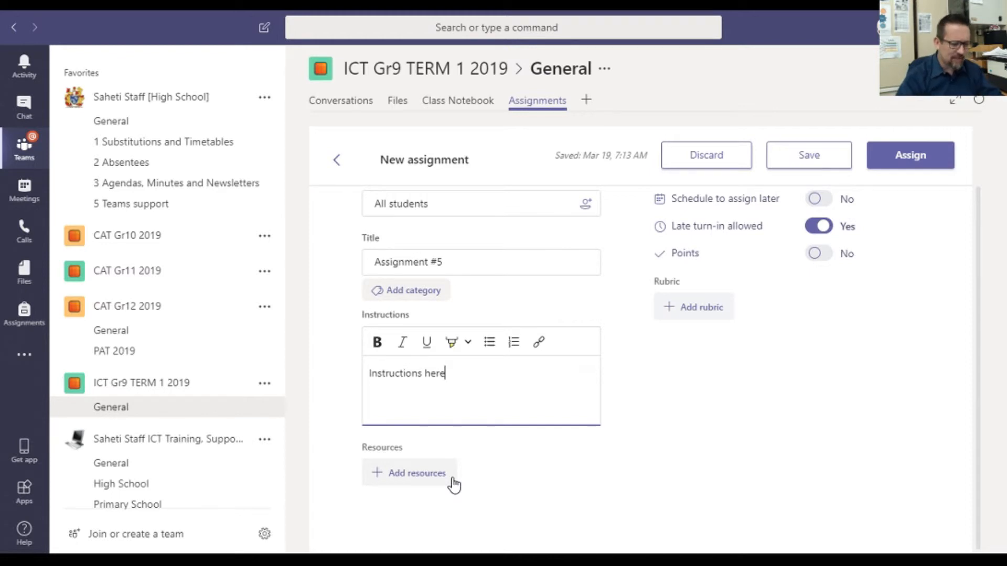
Attach CATGr11_Term1_Test1_Theory.docx from the device as an assignment resource
click(416, 480)
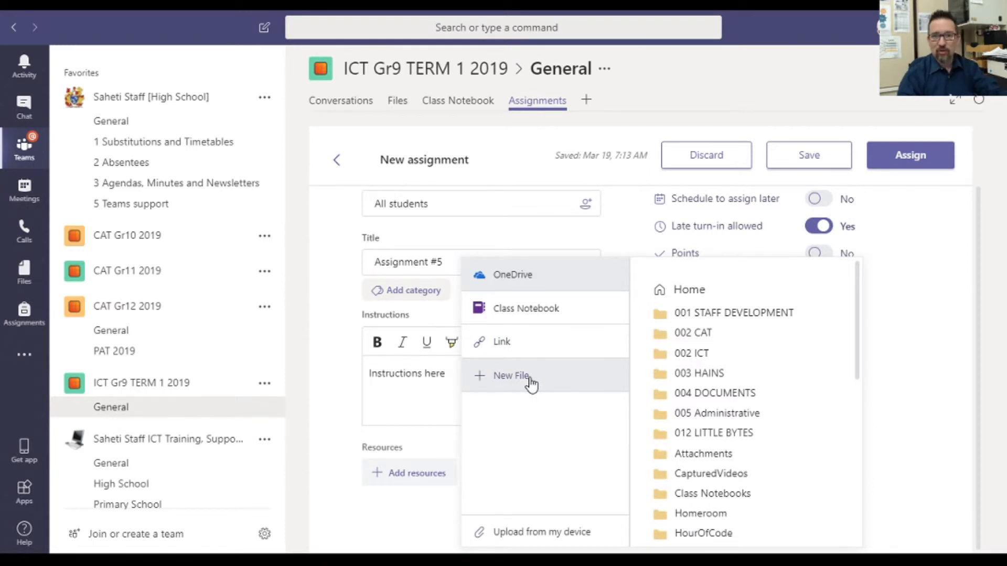
click(556, 540)
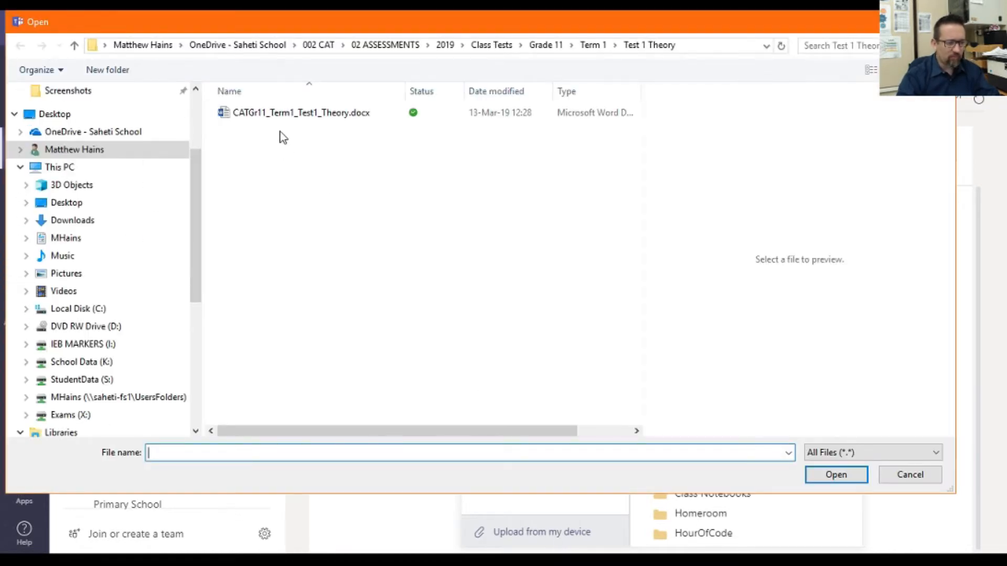
click(284, 117)
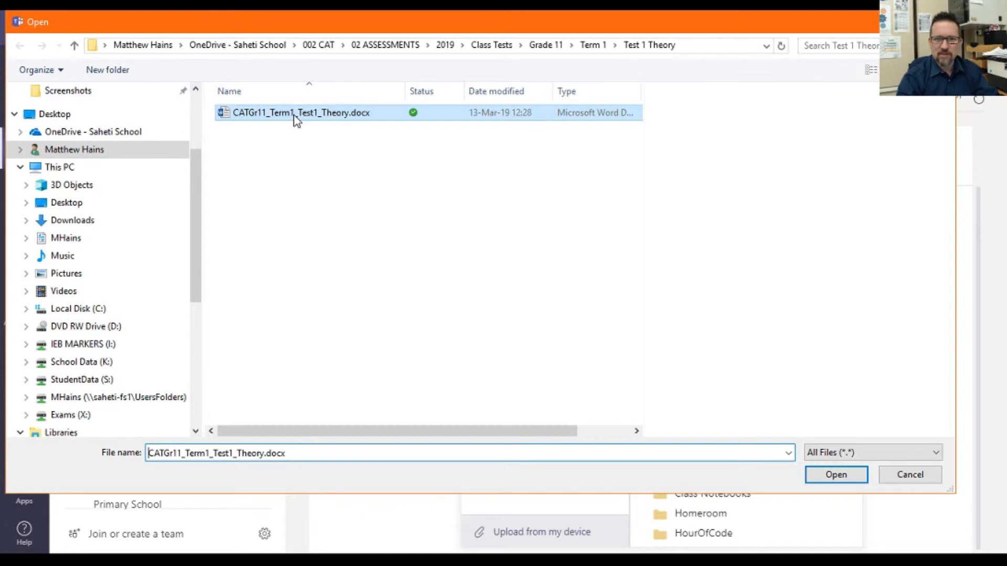
click(834, 475)
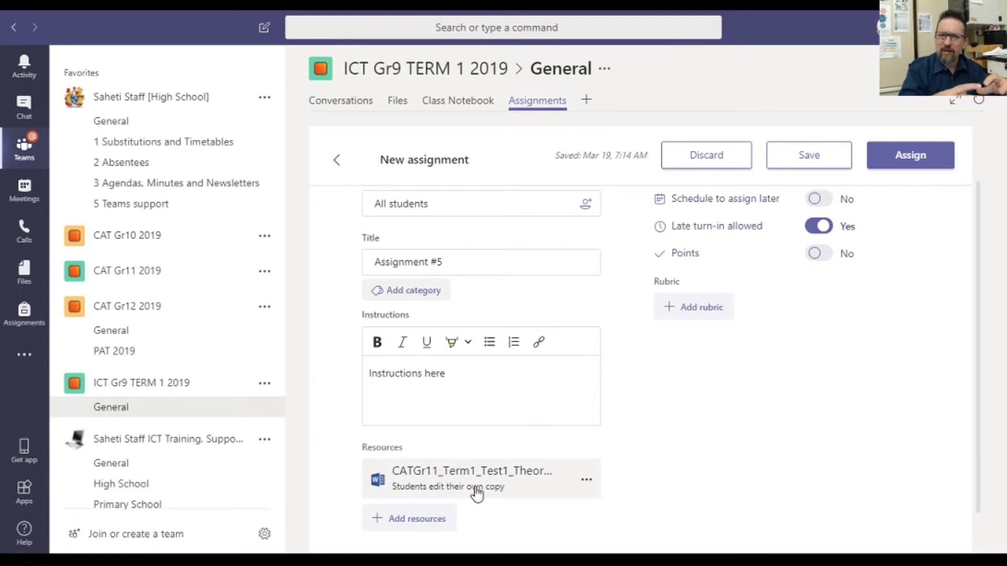
Examine the attached document's editing and opening options and the calendar for the due date
click(588, 481)
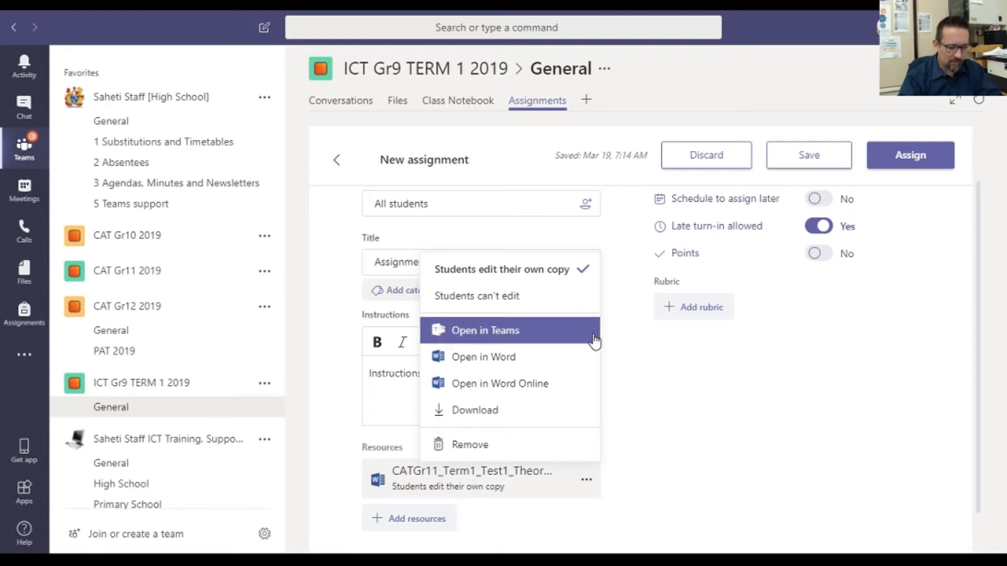
click(693, 370)
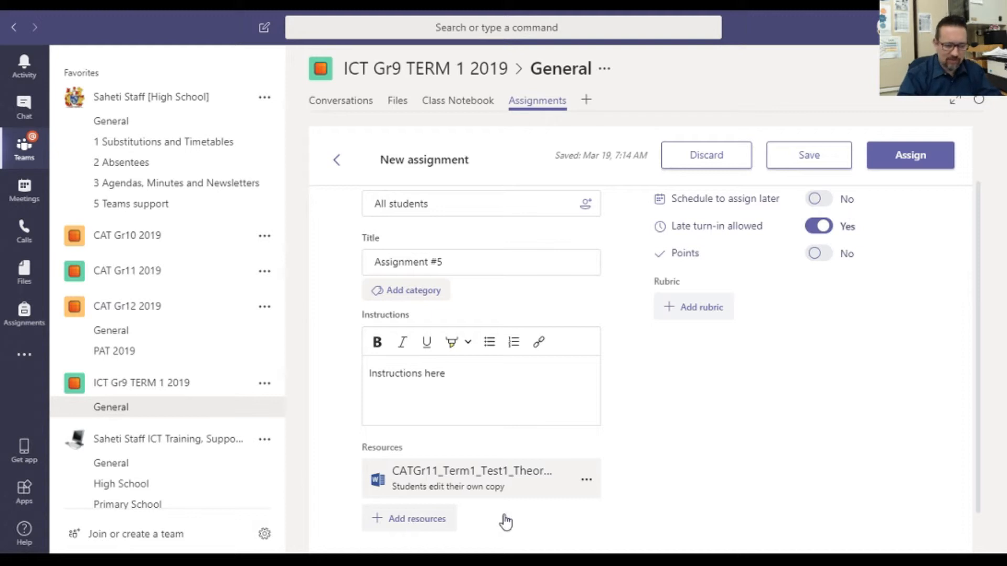
scroll(945, 390, up, 2)
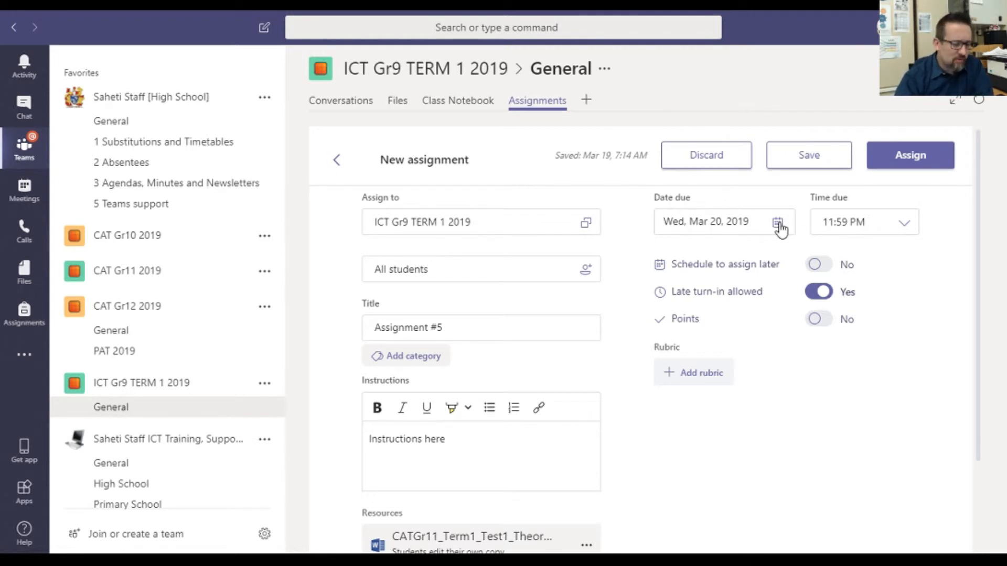
click(685, 227)
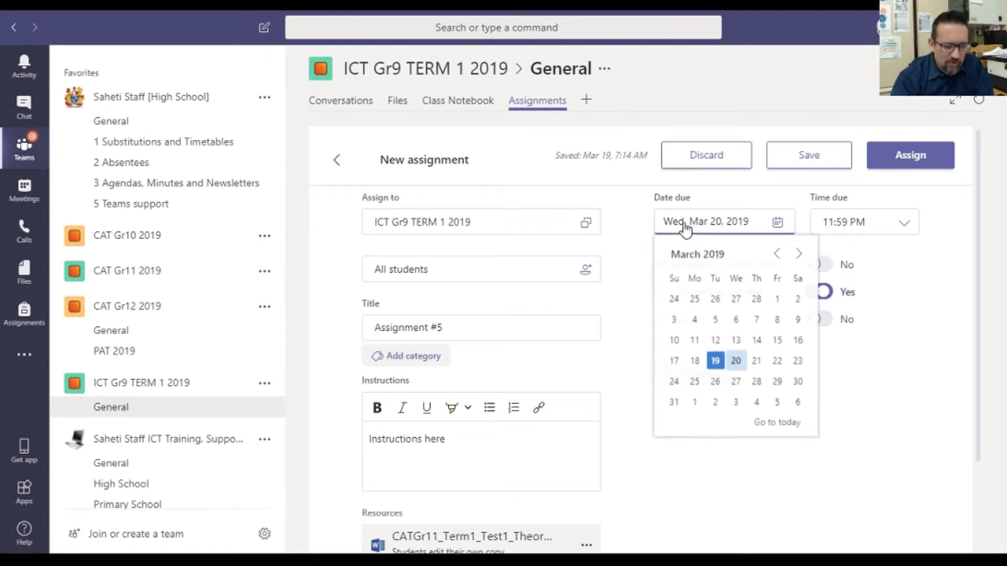
click(907, 328)
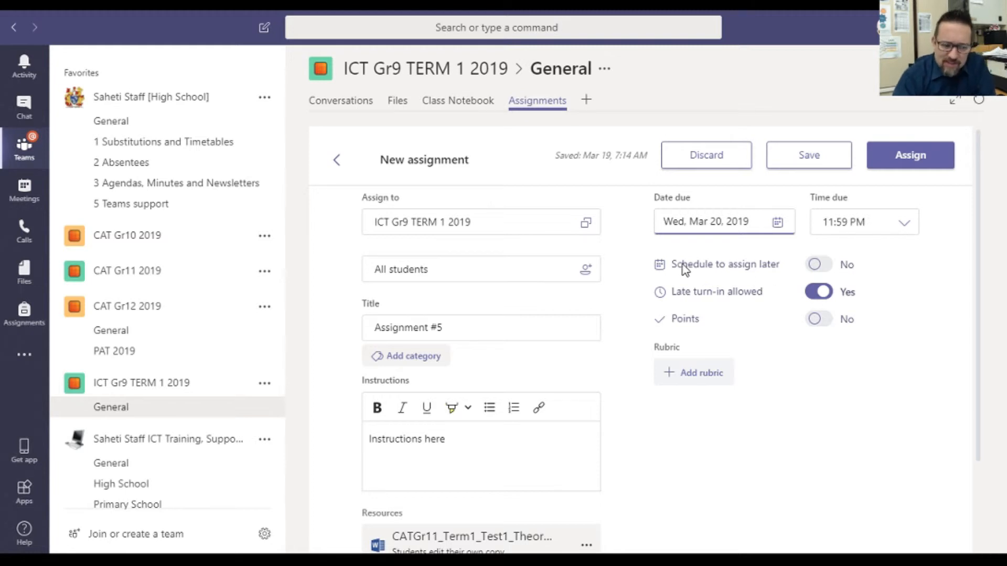
Enable Schedule to assign later and Points for the assignment
click(818, 264)
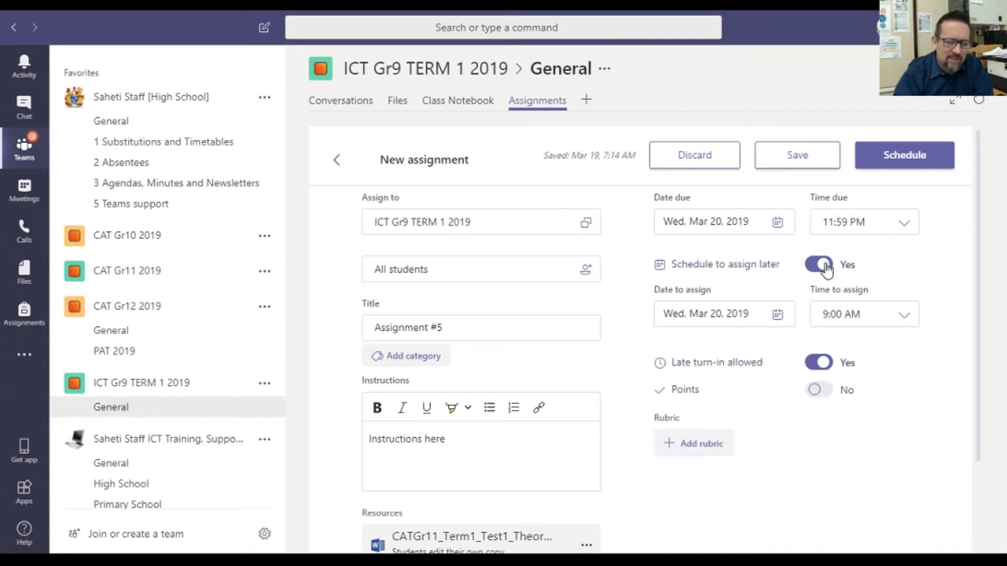
scroll(919, 374, down, 1)
scroll(920, 376, up, 1)
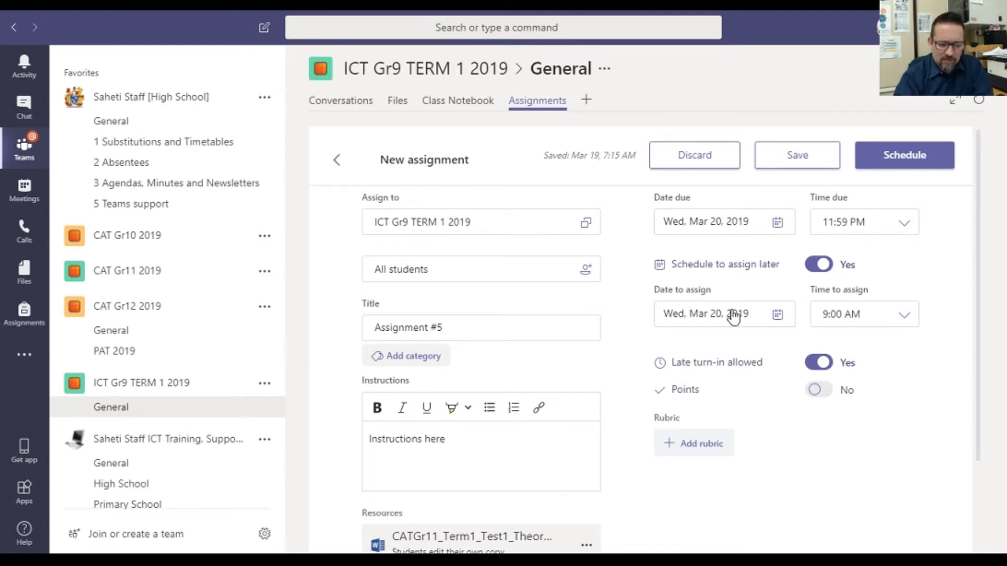
click(903, 316)
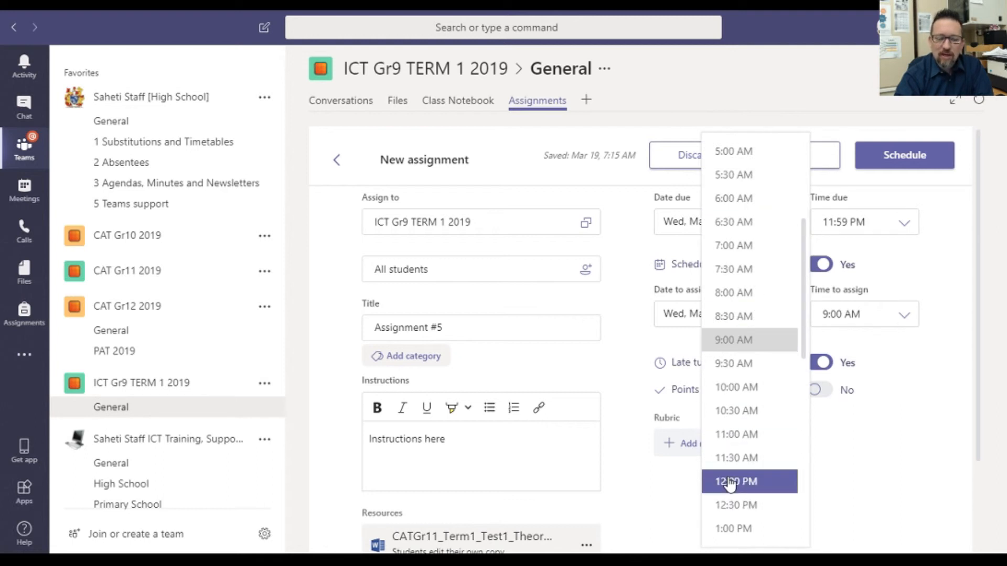
click(953, 354)
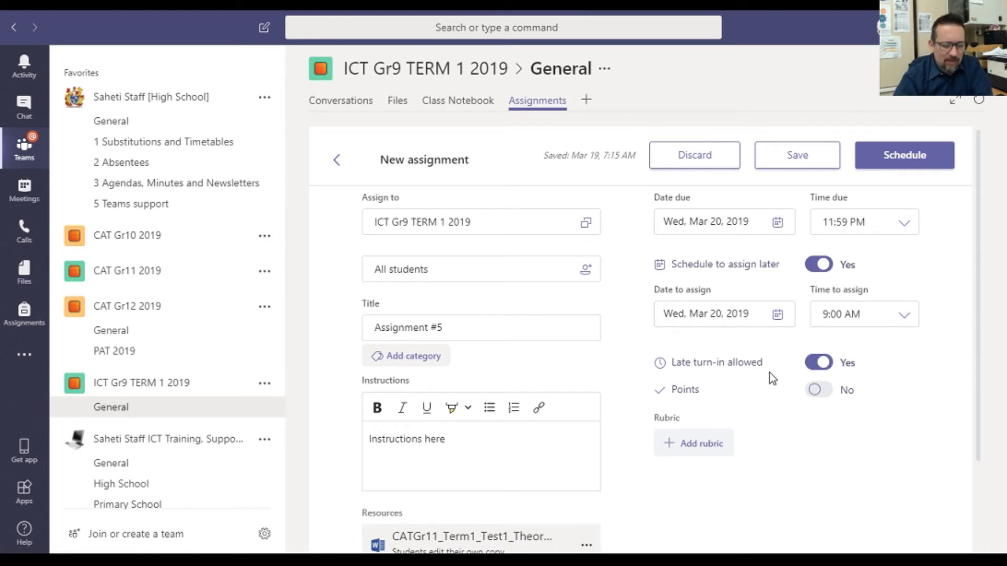
click(818, 390)
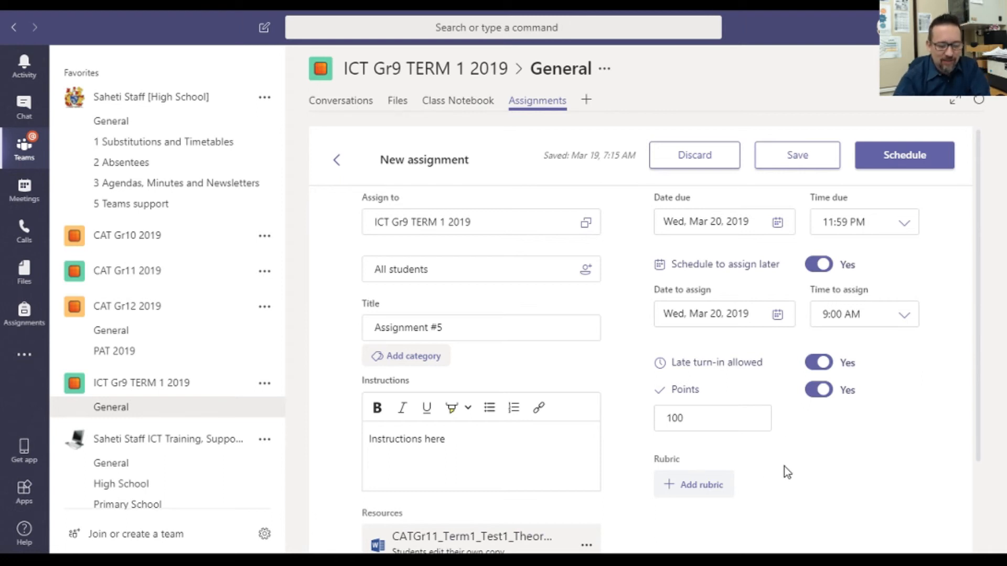
Examine a blank new rubric's title, description and grading criteria fields, and close it without attaching a rubric
scroll(794, 478, down, 2)
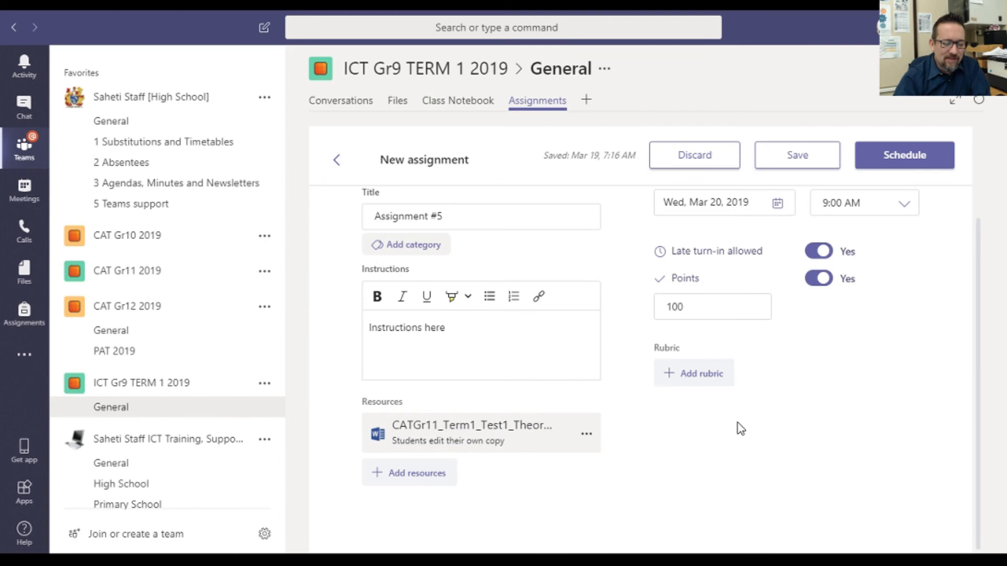
click(691, 378)
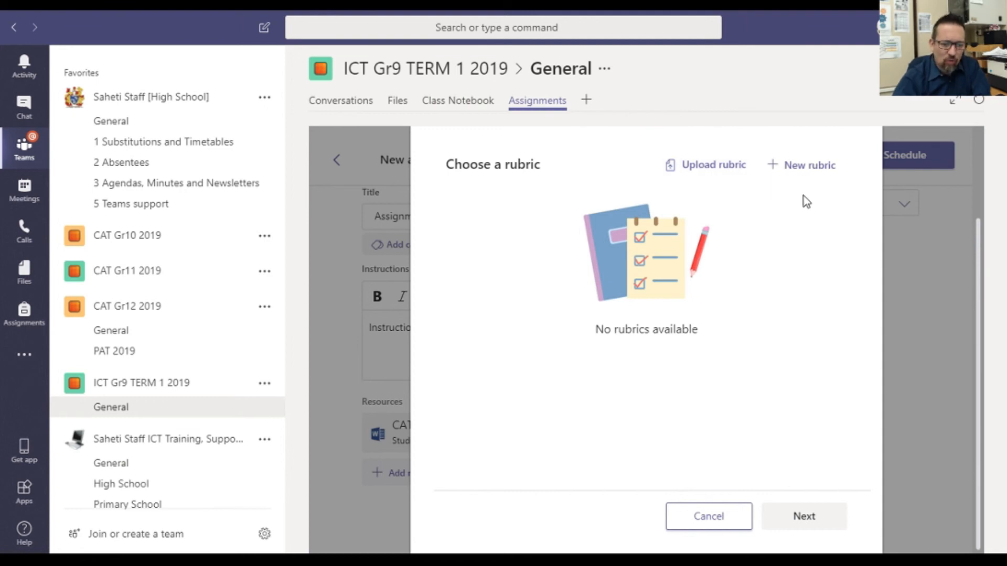
click(794, 167)
click(488, 264)
click(481, 326)
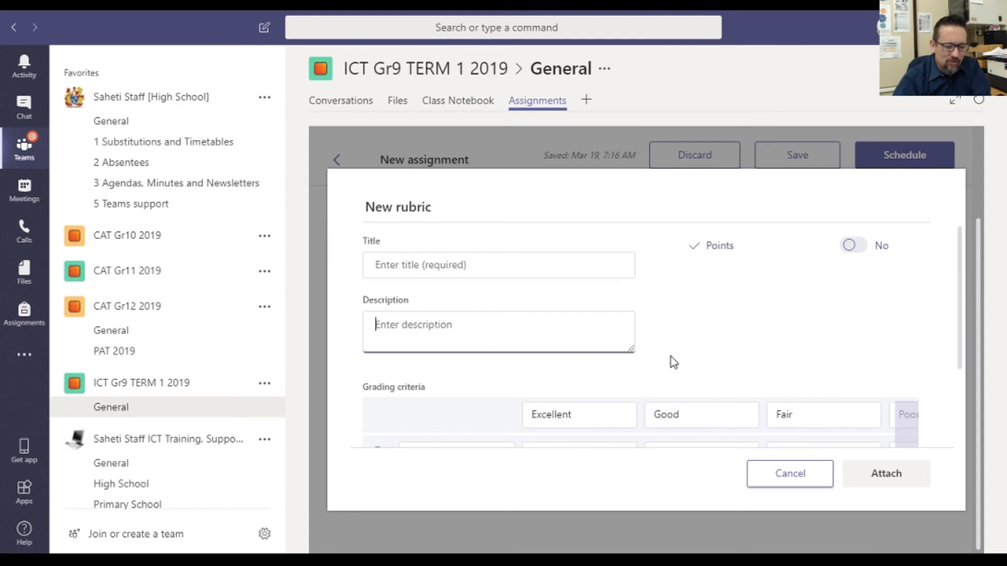
scroll(675, 358, down, 2)
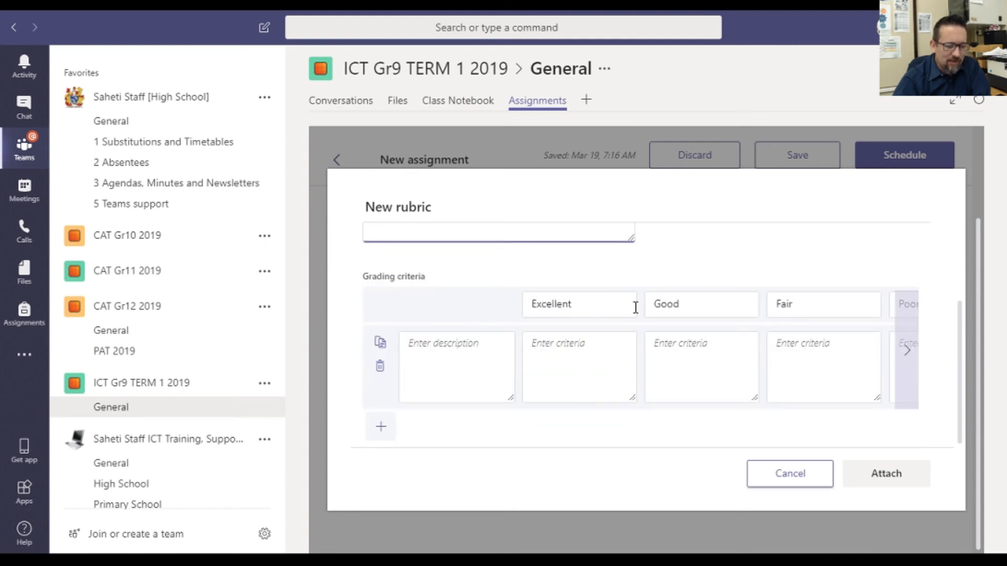
click(455, 366)
click(574, 366)
click(717, 362)
click(811, 363)
scroll(866, 409, up, 2)
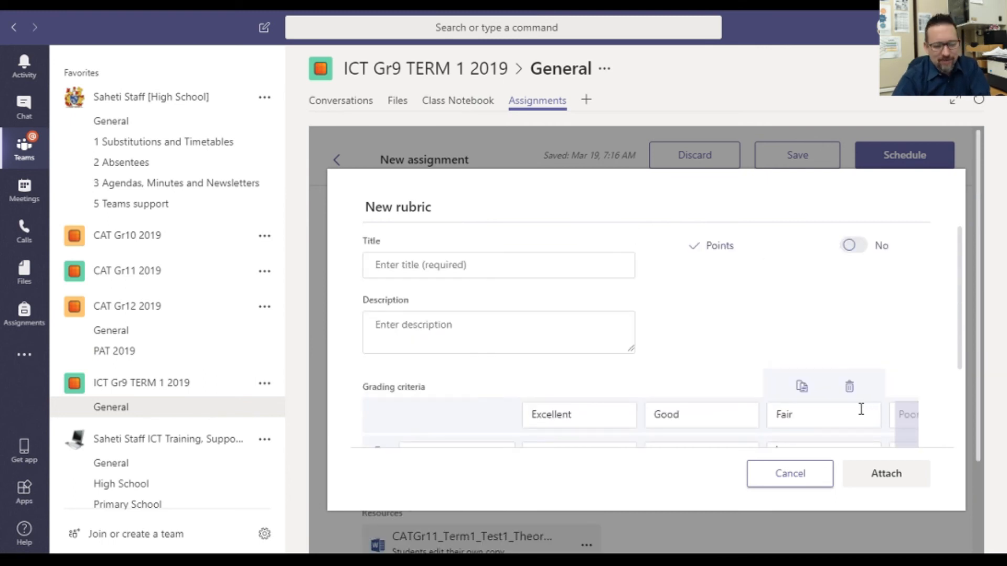
click(785, 474)
scroll(922, 425, down, 2)
scroll(922, 425, up, 2)
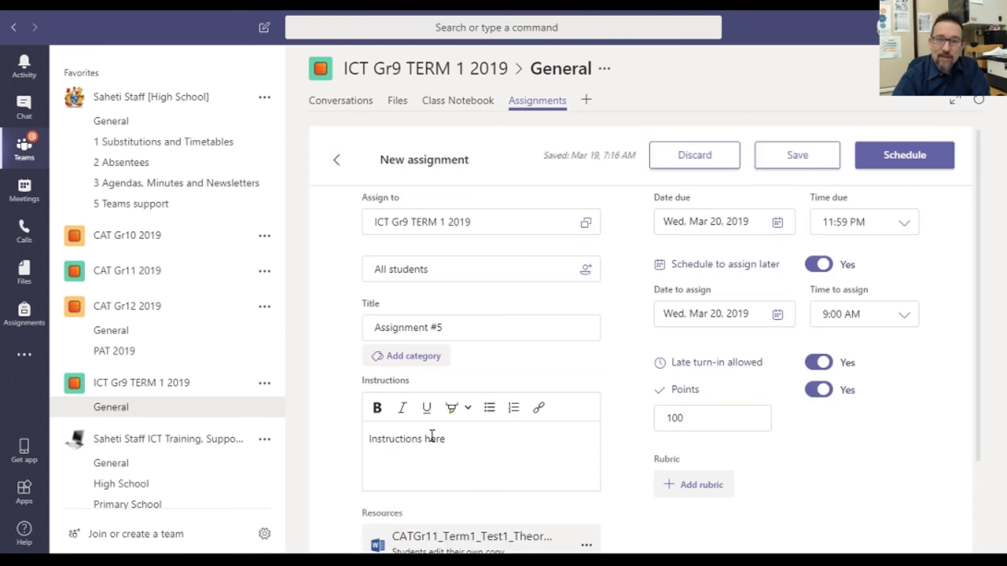